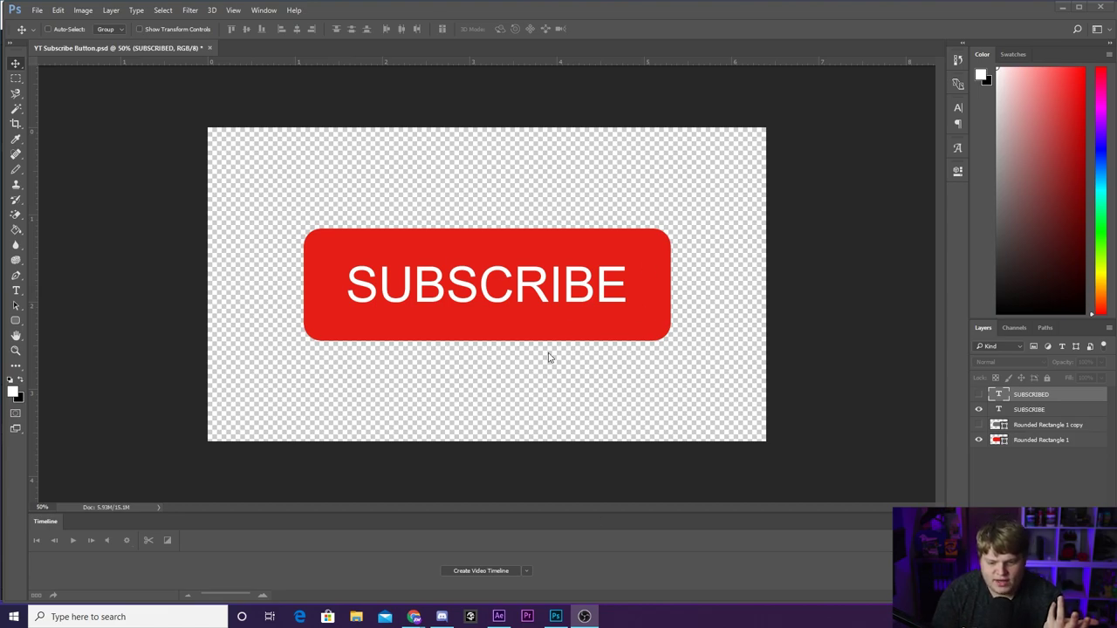
# Toggle the Rounded Rectangle 1 and SUBSCRIBE layers in Photoshop, leaving both visible and the rectangle selected
pyautogui.click(1000, 458)
pyautogui.click(977, 441)
pyautogui.click(978, 442)
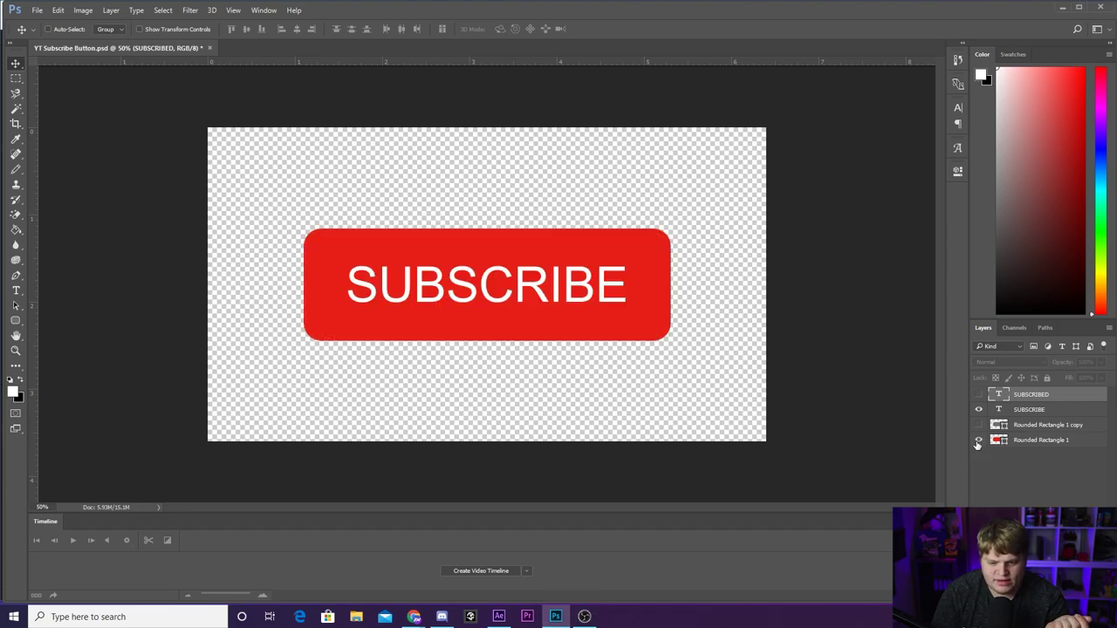
pyautogui.click(977, 442)
pyautogui.click(979, 410)
pyautogui.click(978, 410)
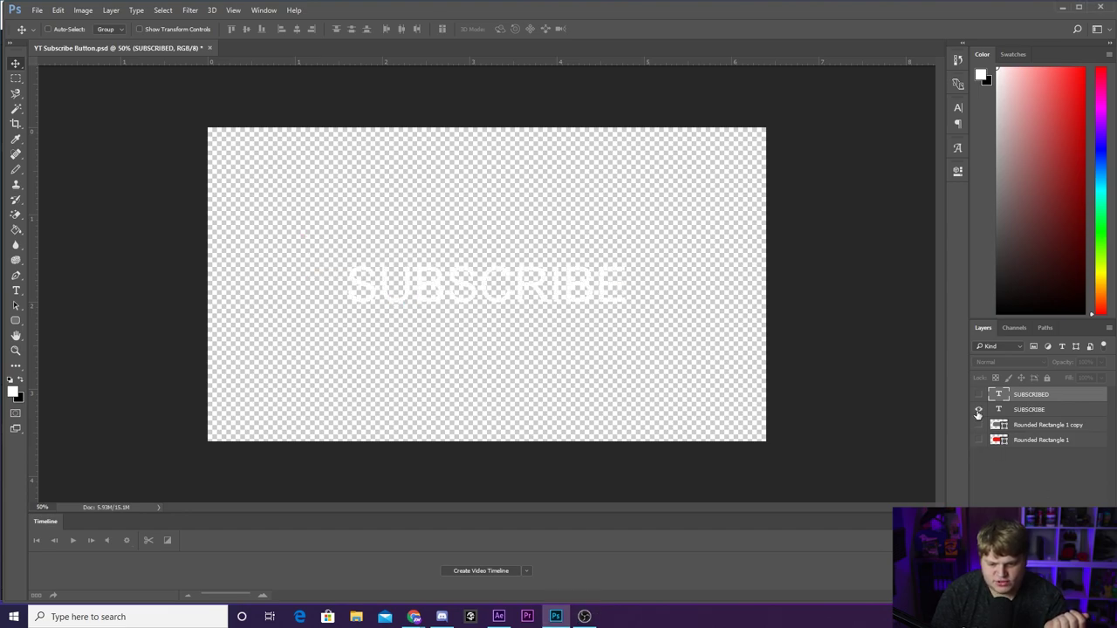
pyautogui.click(979, 441)
pyautogui.click(979, 411)
pyautogui.click(979, 410)
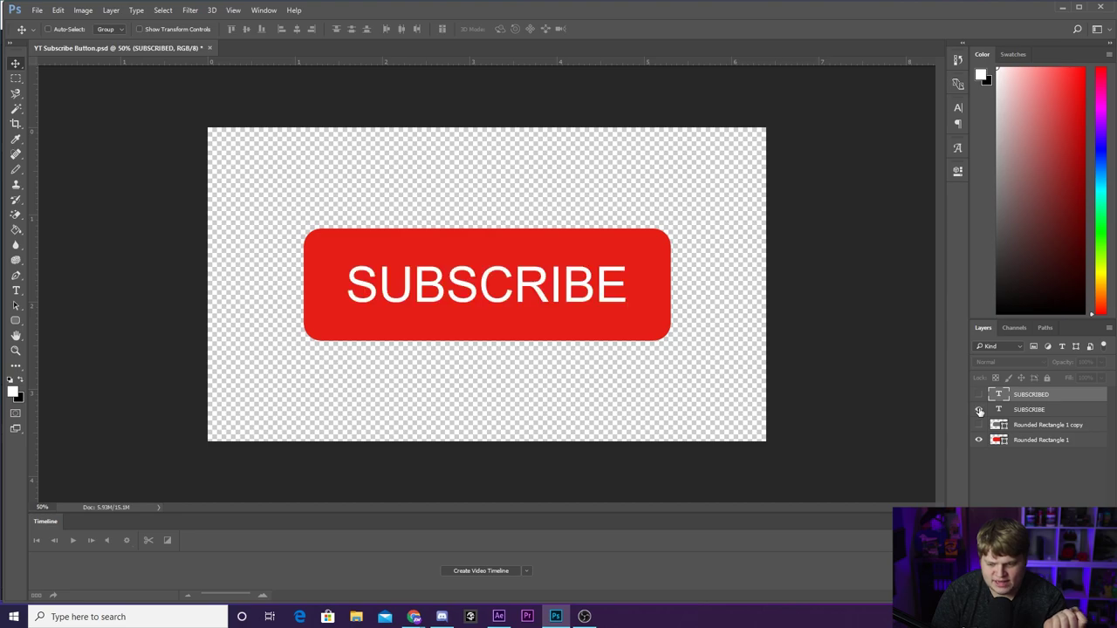
pyautogui.click(1037, 439)
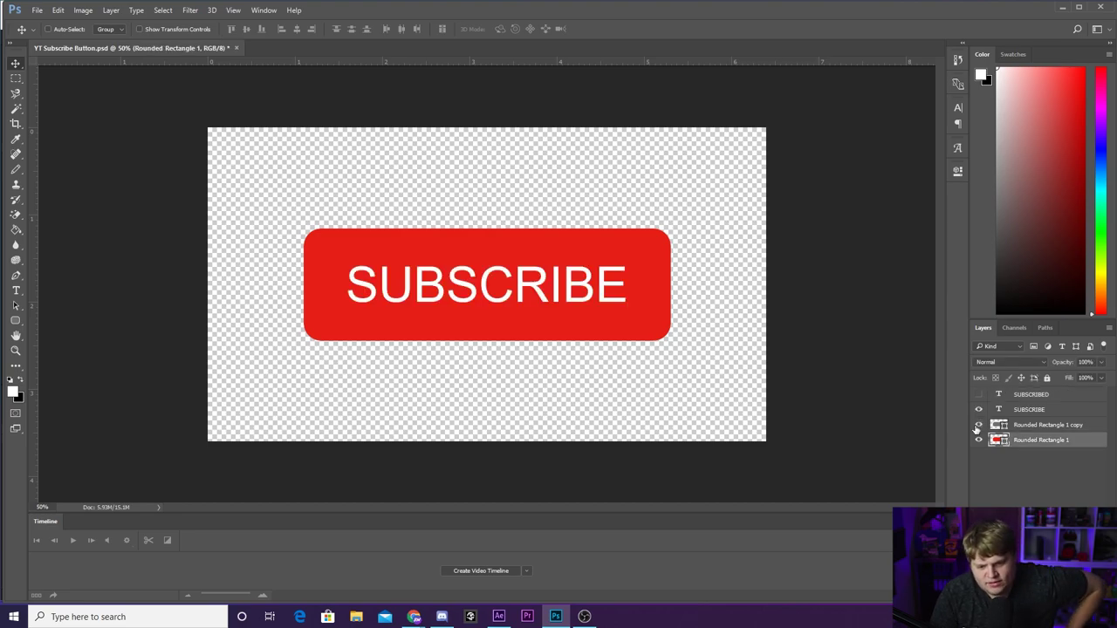
# Try out the grey Rounded Rectangle 1 copy and SUBSCRIBED text, then restore the SUBSCRIBE text
pyautogui.click(978, 425)
pyautogui.click(977, 426)
pyautogui.click(977, 425)
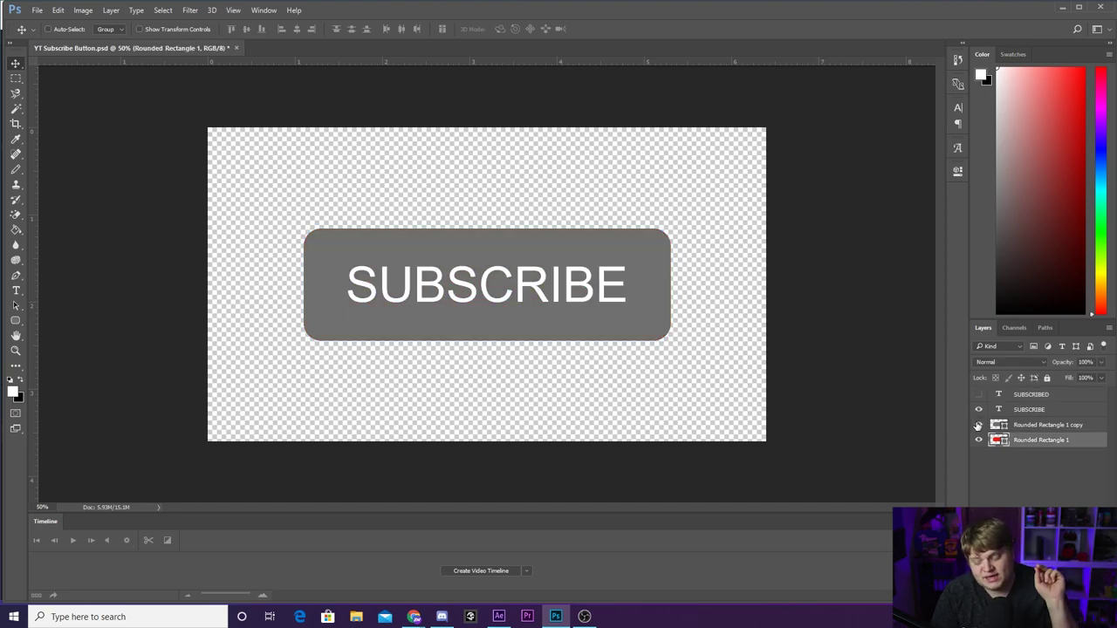
pyautogui.click(1050, 411)
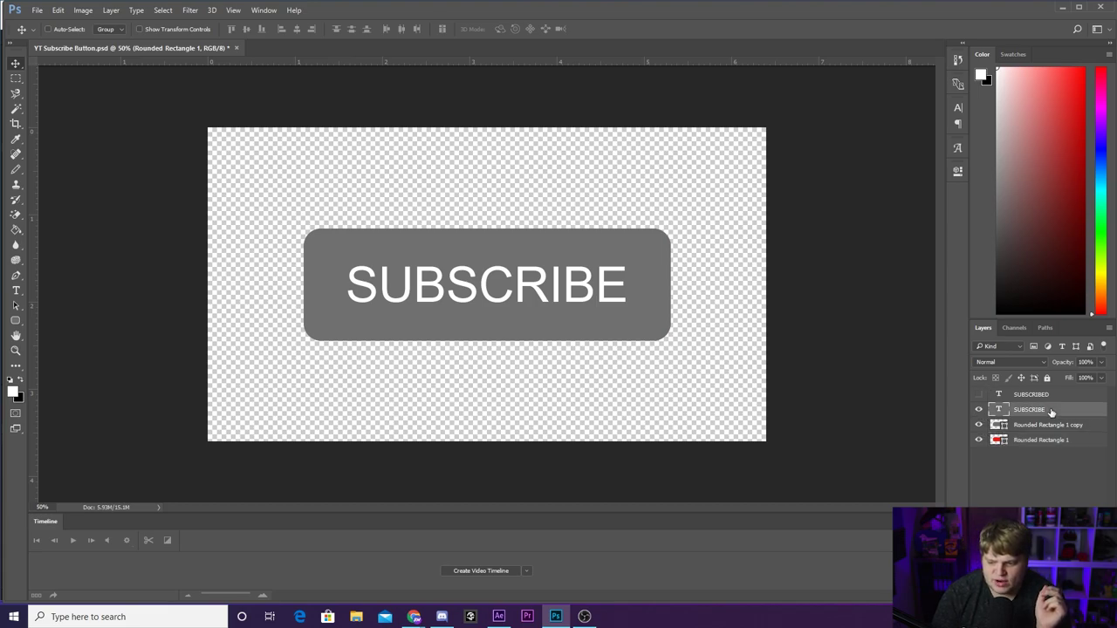
pyautogui.click(978, 410)
pyautogui.click(979, 396)
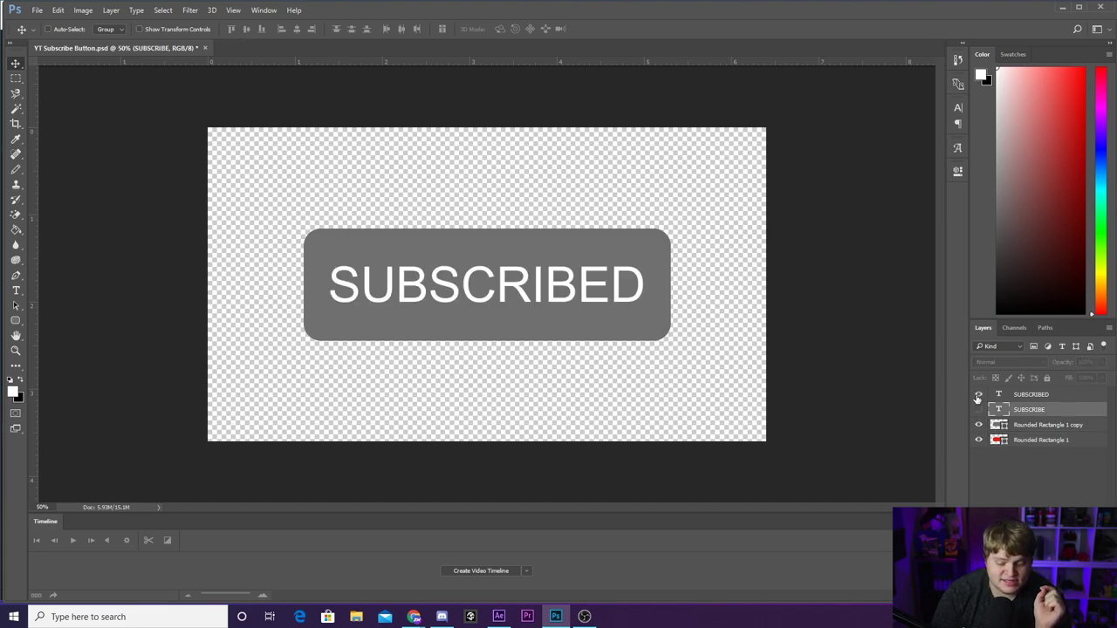
pyautogui.click(979, 396)
pyautogui.click(978, 410)
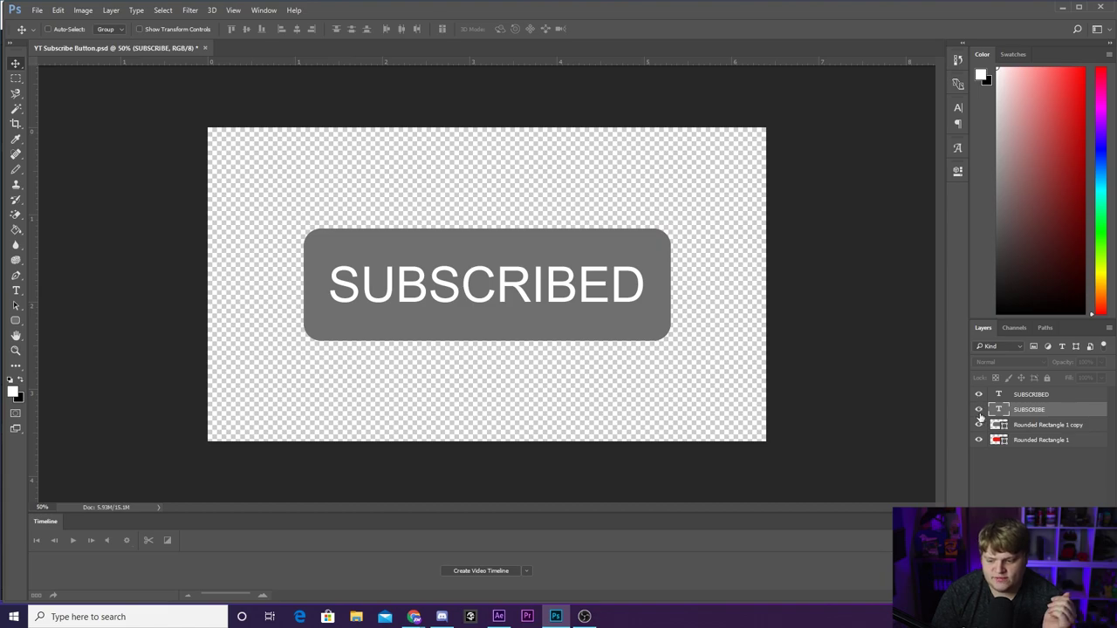
# Hide the red rectangle and SUBSCRIBE text, showing the grey copy with SUBSCRIBED text
pyautogui.click(979, 425)
pyautogui.click(978, 440)
pyautogui.click(978, 425)
pyautogui.click(978, 395)
pyautogui.click(978, 411)
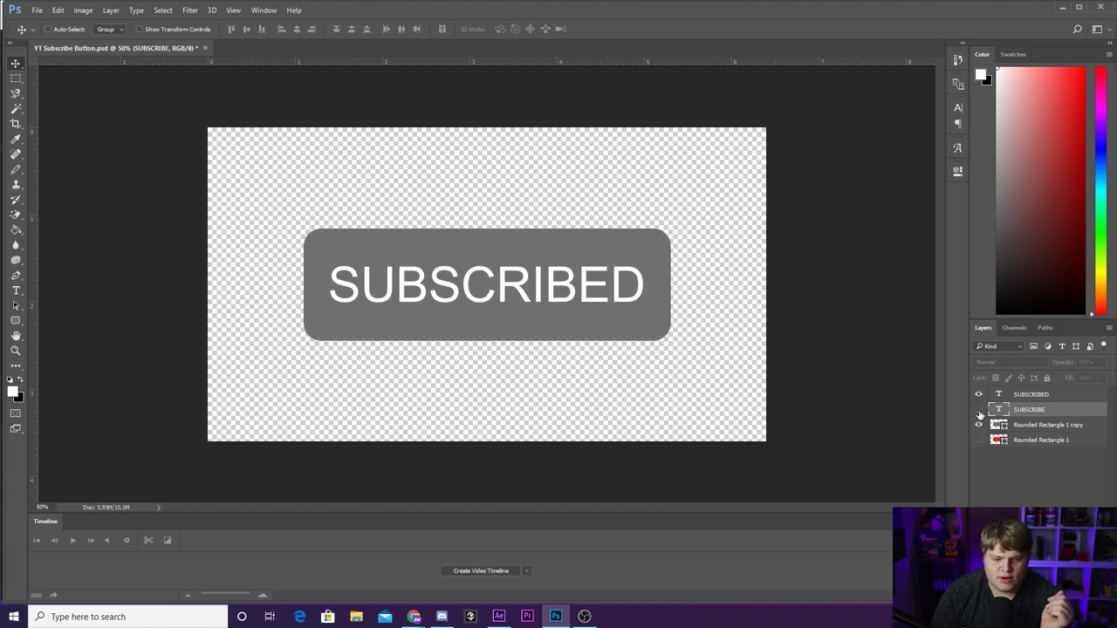
pyautogui.click(1023, 490)
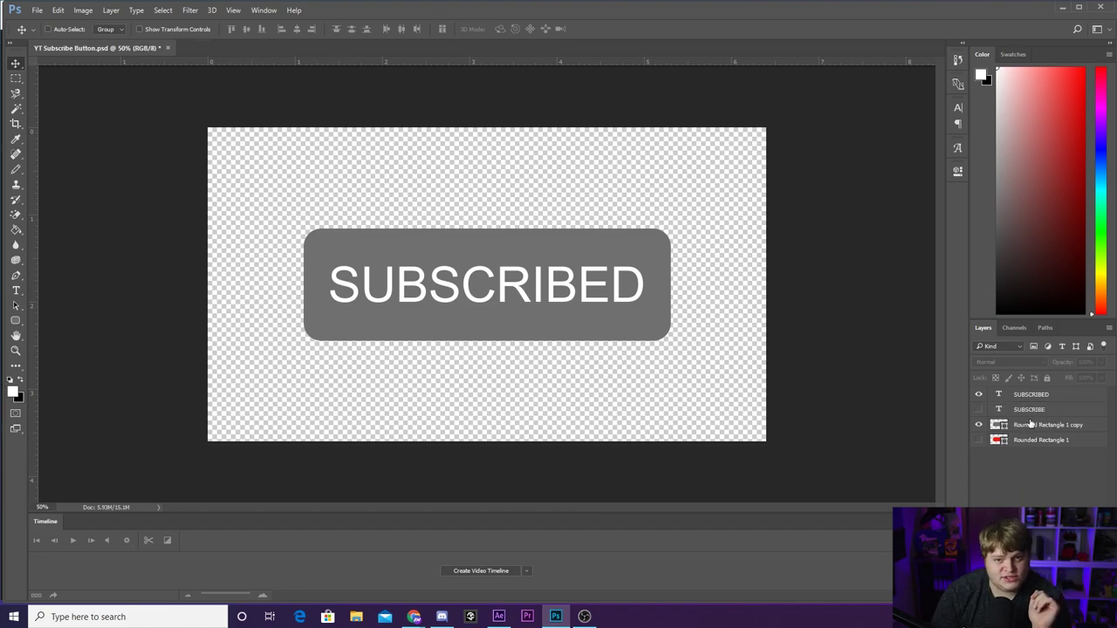
pyautogui.hotkey('alt', 'Tab')
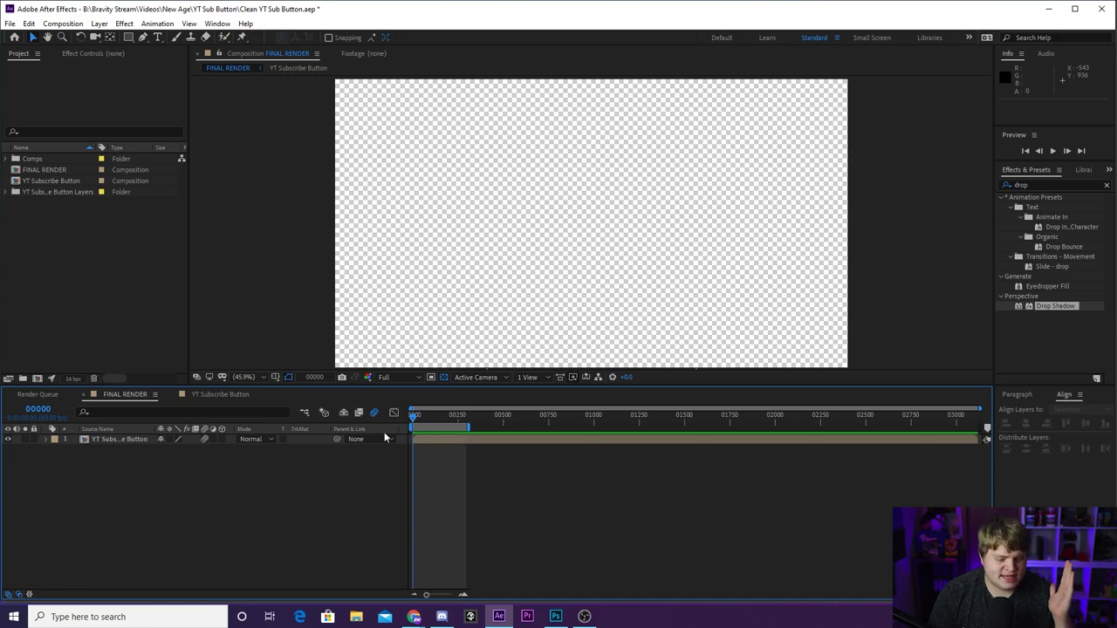
# Open the YT Subscribe Button composition and select each of its layers in turn
pyautogui.click(210, 391)
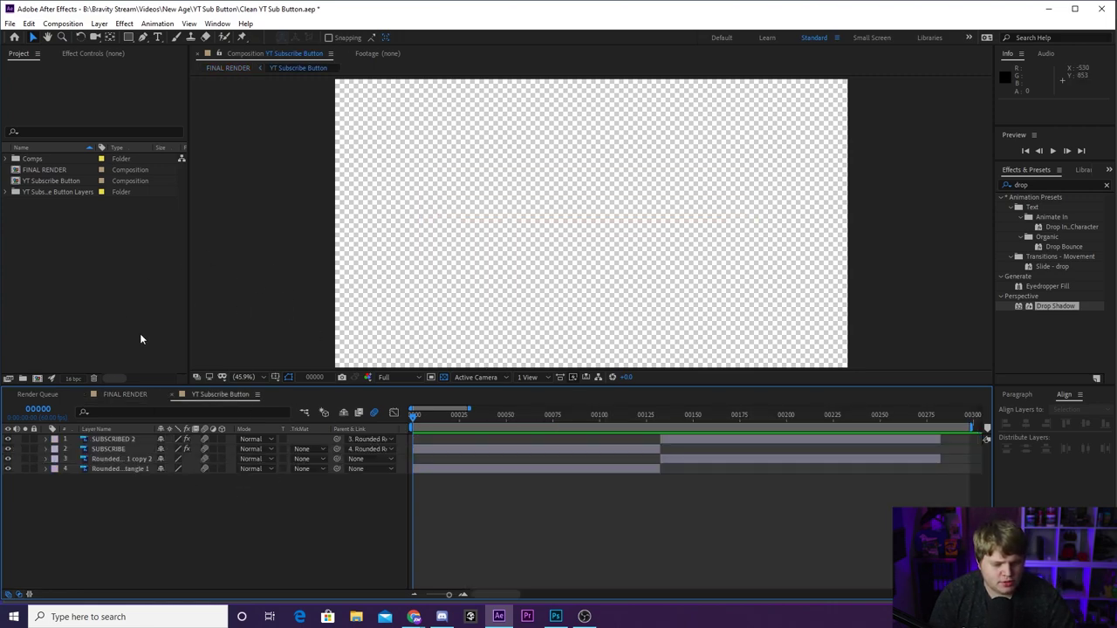
pyautogui.moveTo(136, 540); pyautogui.dragTo(131, 436)
pyautogui.click(129, 489)
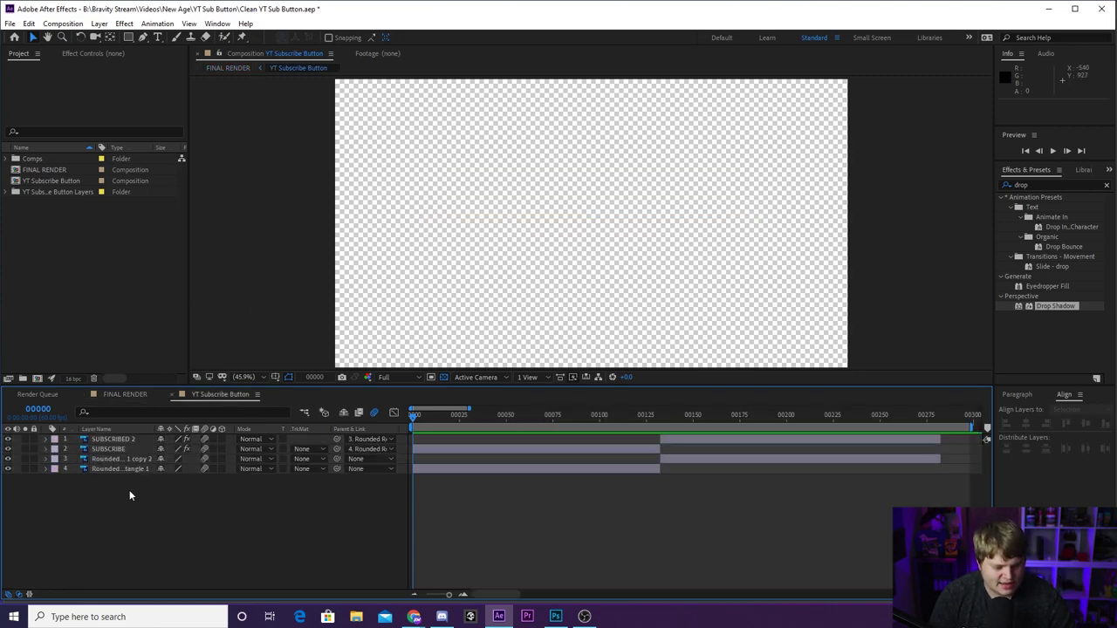
pyautogui.click(117, 469)
pyautogui.click(118, 459)
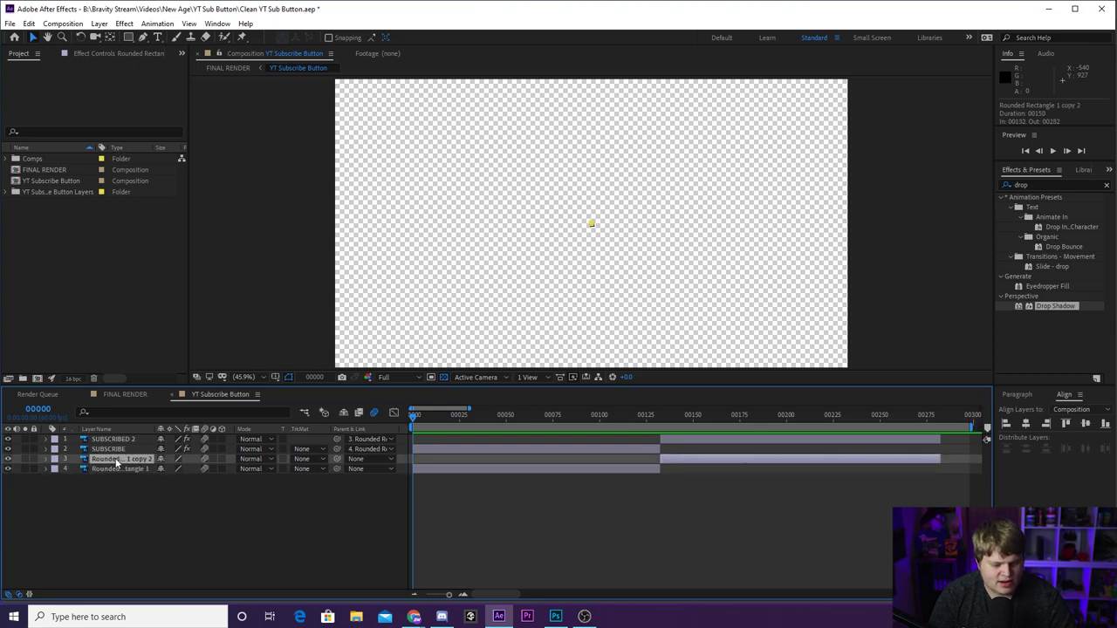
pyautogui.click(118, 449)
pyautogui.click(124, 440)
# Scrub the playhead forward to the grey SUBSCRIBED state, then back to the timeline start
pyautogui.moveTo(414, 415); pyautogui.dragTo(749, 416)
pyautogui.moveTo(638, 416); pyautogui.dragTo(462, 416)
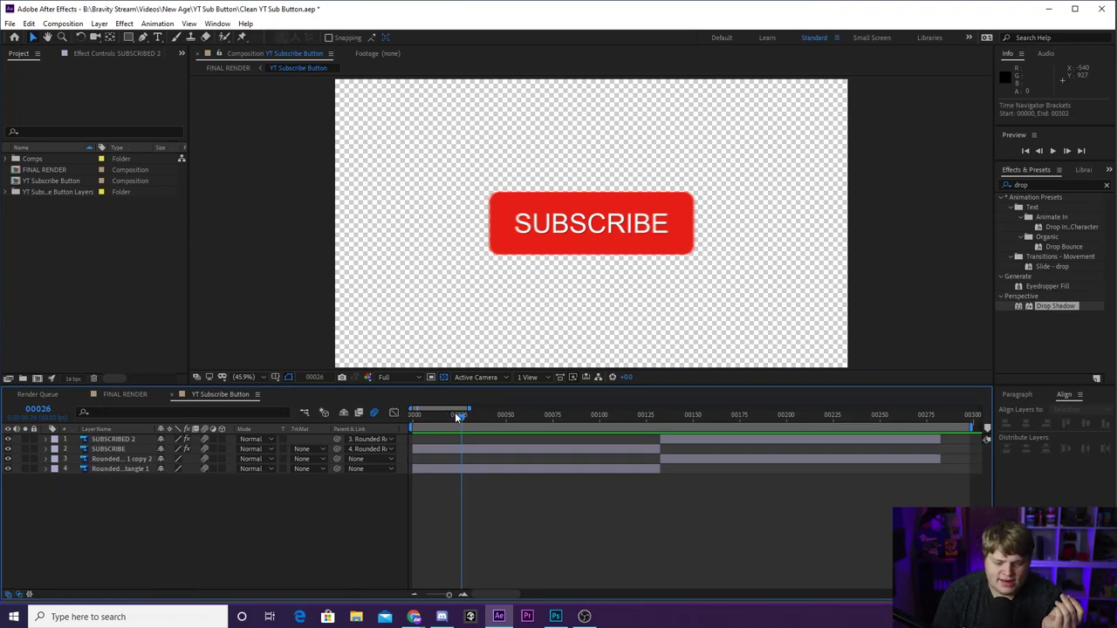
pyautogui.moveTo(455, 413); pyautogui.dragTo(393, 413)
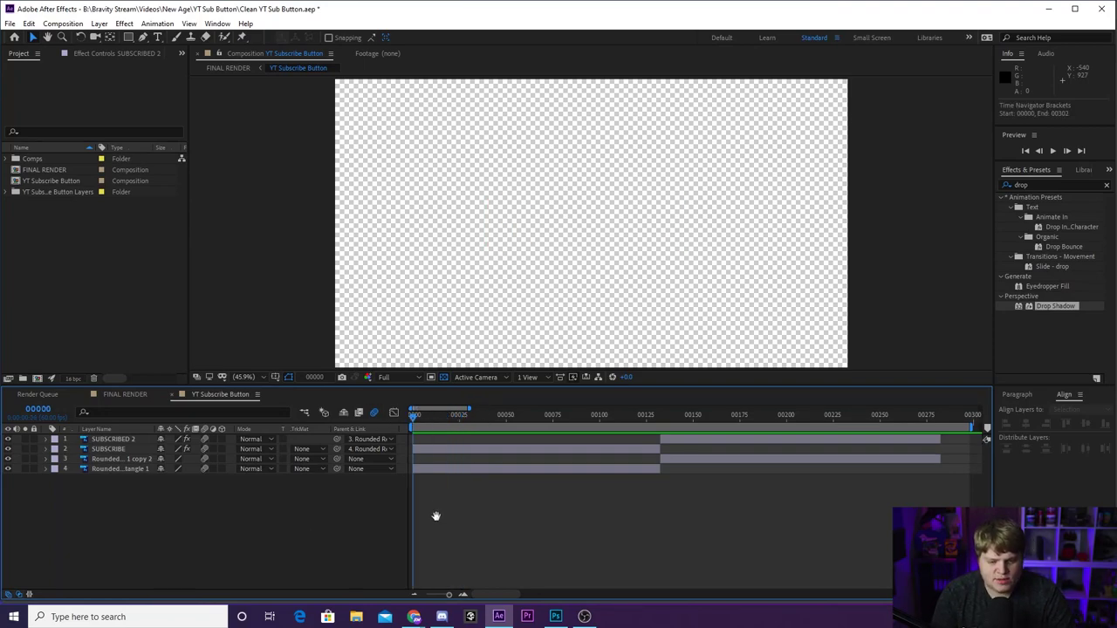
# Play and stop the button preview, then scrub back to the red SUBSCRIBE button at frame 00081
pyautogui.press('space')
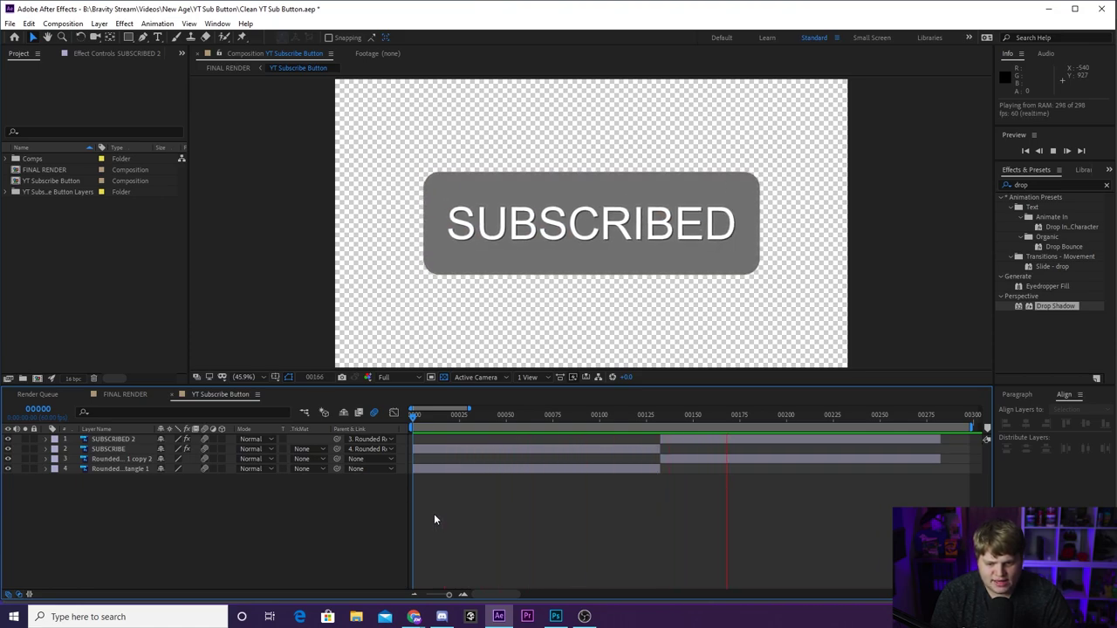
pyautogui.press('space')
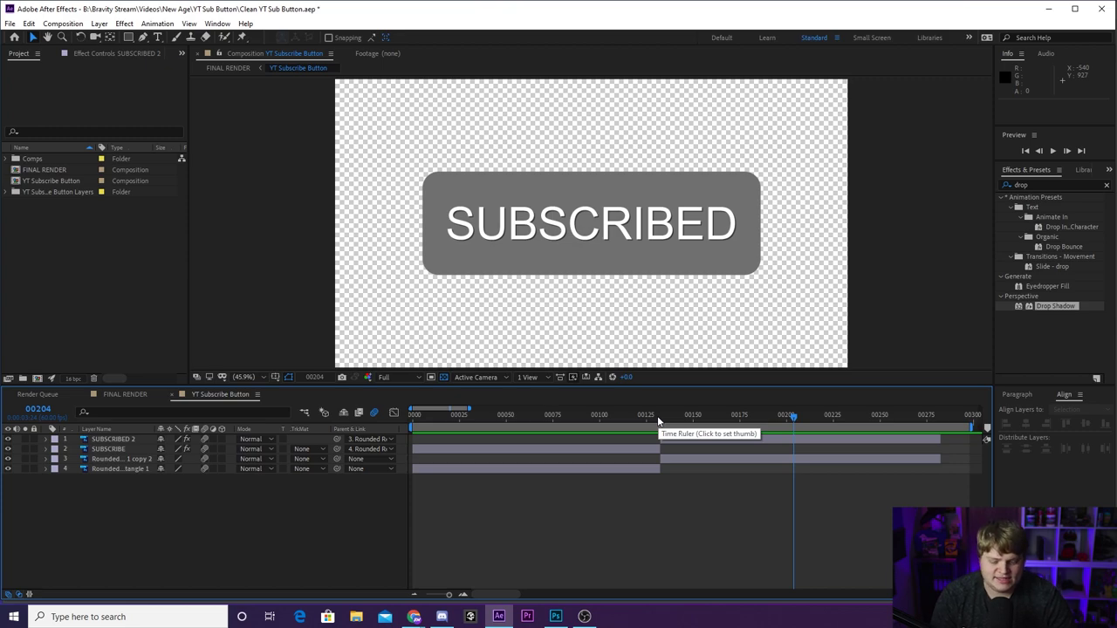
pyautogui.moveTo(658, 422); pyautogui.dragTo(425, 417)
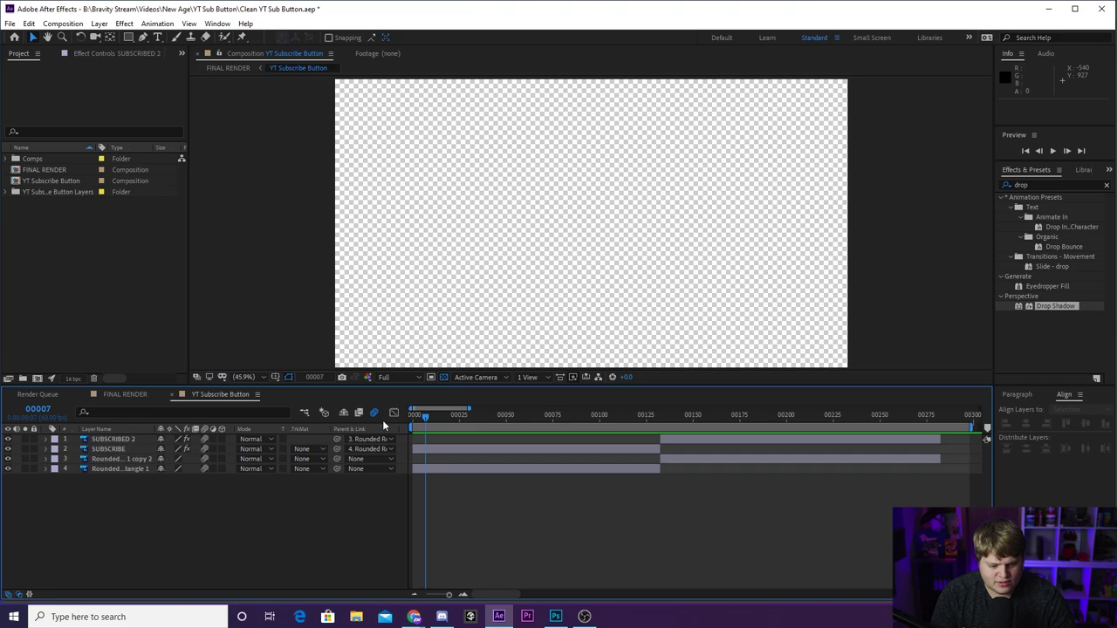
pyautogui.click(48, 470)
# Zoom the timeline to the first 150 frames and scrub the 0–100% Scale growth to frame 00011
pyautogui.click(463, 596)
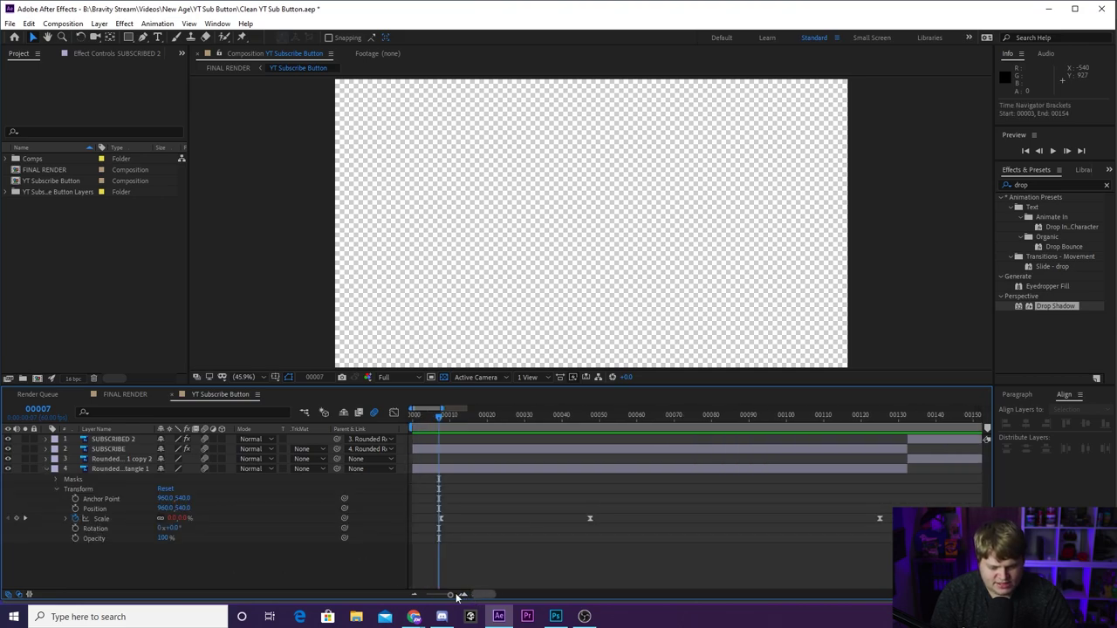
pyautogui.moveTo(440, 420); pyautogui.dragTo(593, 430)
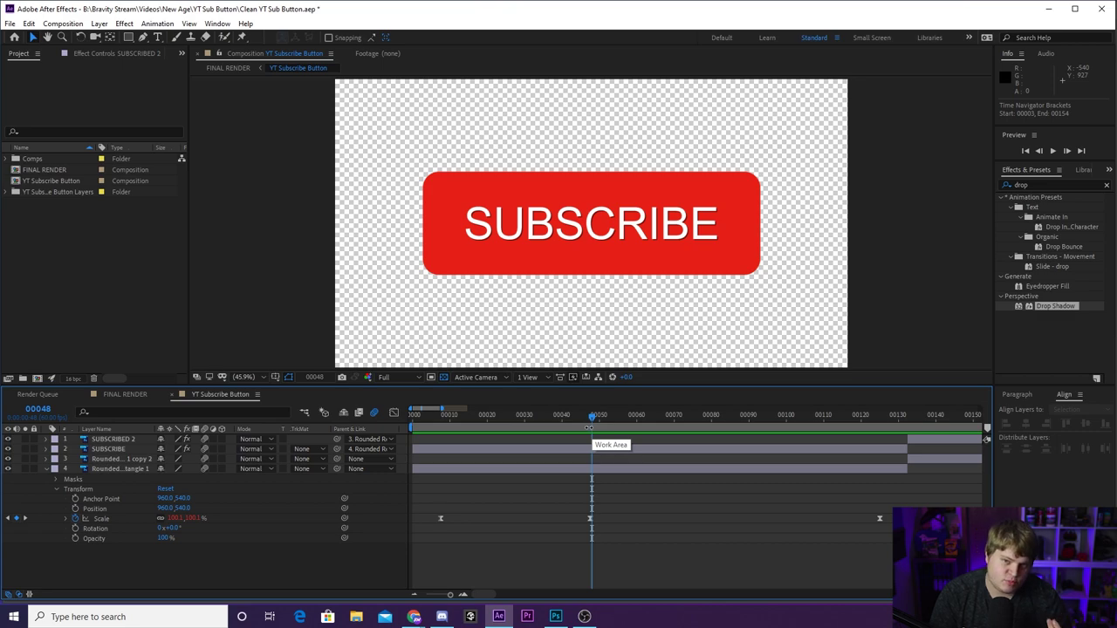
pyautogui.moveTo(590, 422); pyautogui.dragTo(505, 417)
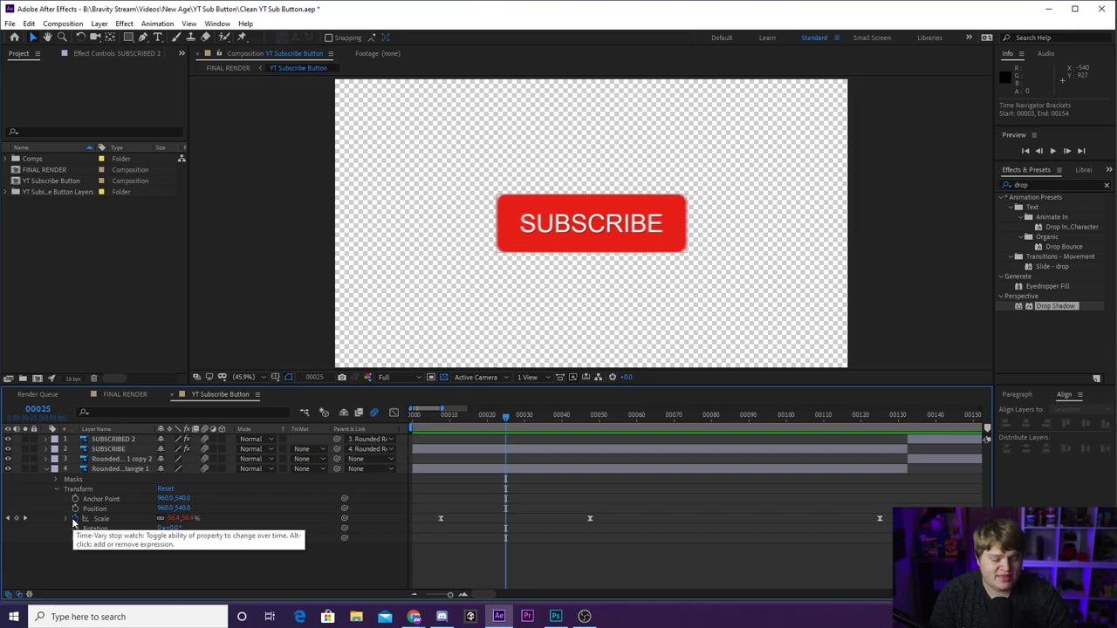
pyautogui.moveTo(480, 418); pyautogui.dragTo(455, 424)
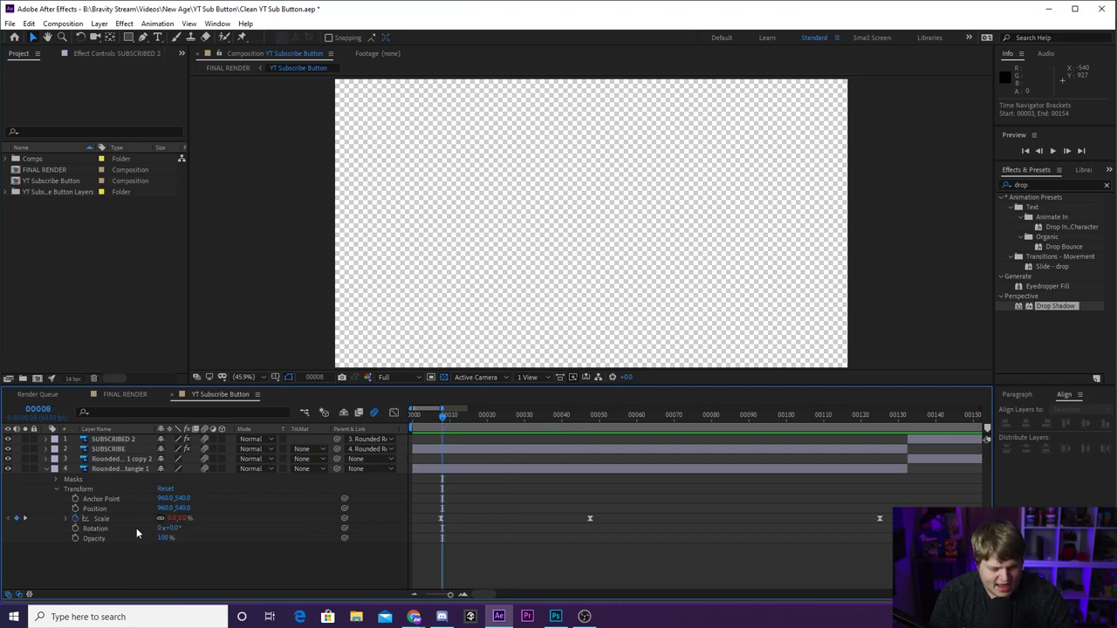
# Add and then remove an expression on the red rectangle's Position, and return to frame 00027
pyautogui.click(75, 509)
pyautogui.moveTo(441, 422); pyautogui.dragTo(592, 422)
pyautogui.click(16, 509)
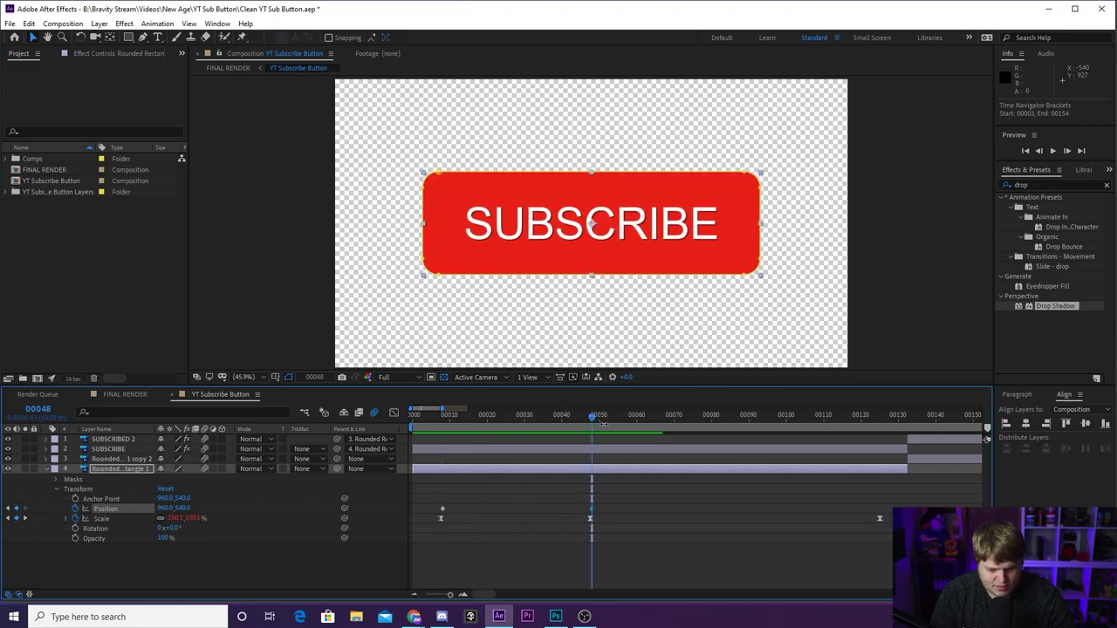
pyautogui.keyDown('alt'); pyautogui.click(75, 509); pyautogui.keyUp('alt')
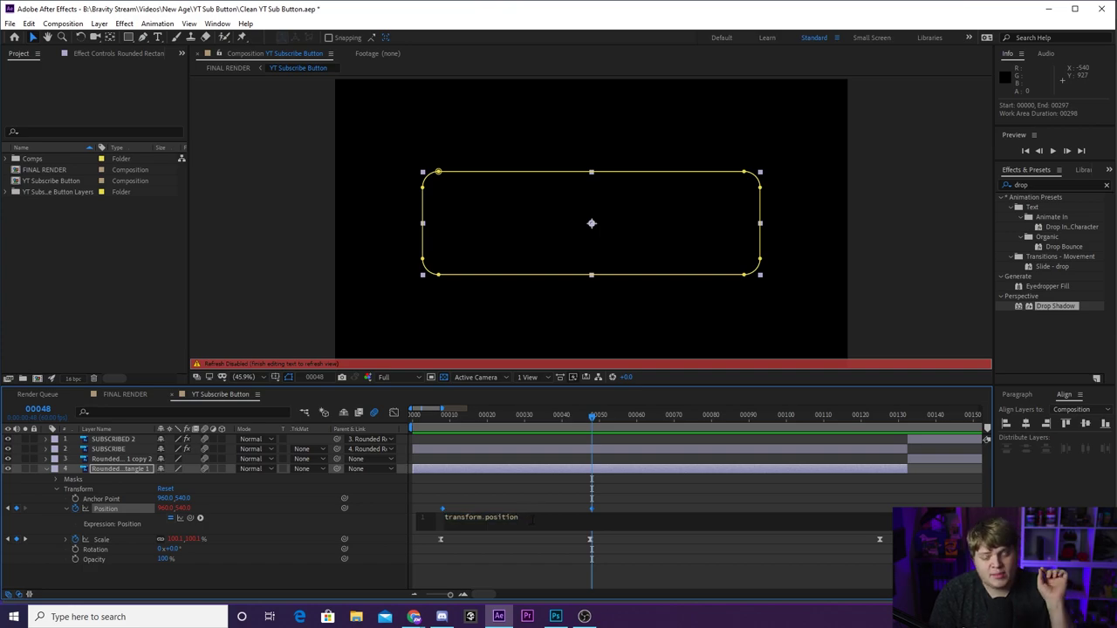
pyautogui.click(74, 514)
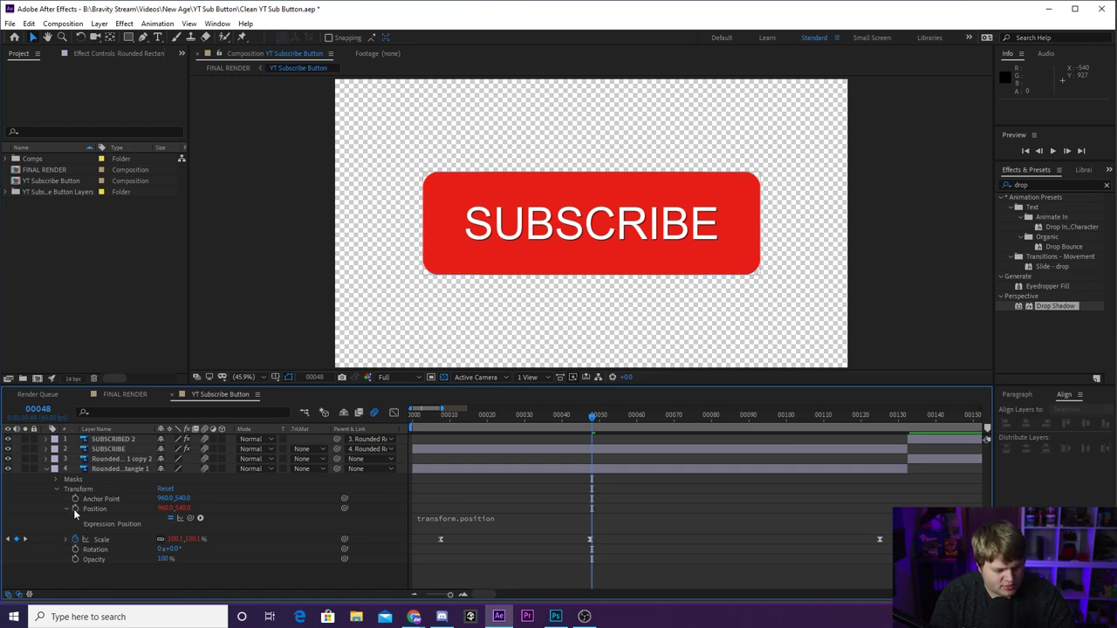
pyautogui.keyDown('alt'); pyautogui.click(75, 509); pyautogui.keyUp('alt')
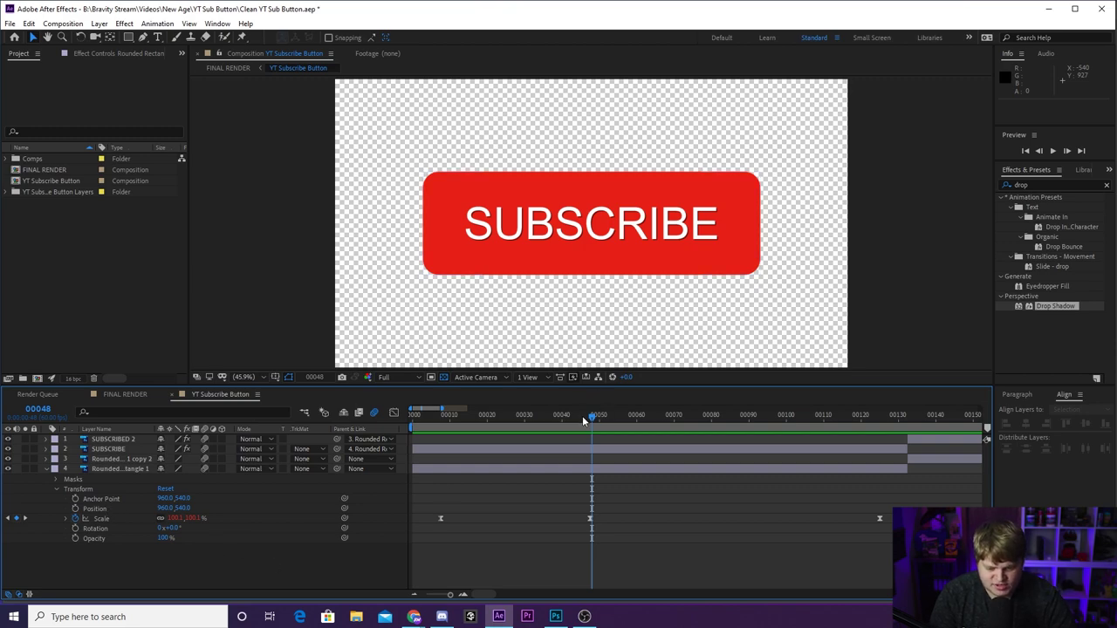
pyautogui.moveTo(584, 421); pyautogui.dragTo(481, 453)
# Reveal and click into the Scale expression code, then bring up the Chrome expressions article
pyautogui.click(67, 519)
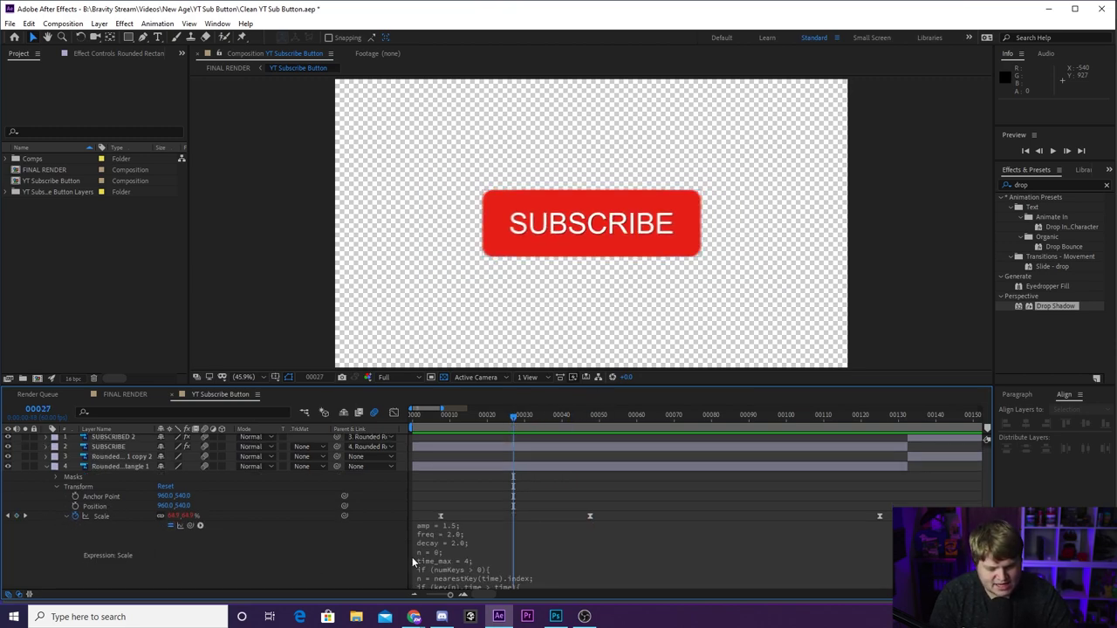
pyautogui.click(482, 544)
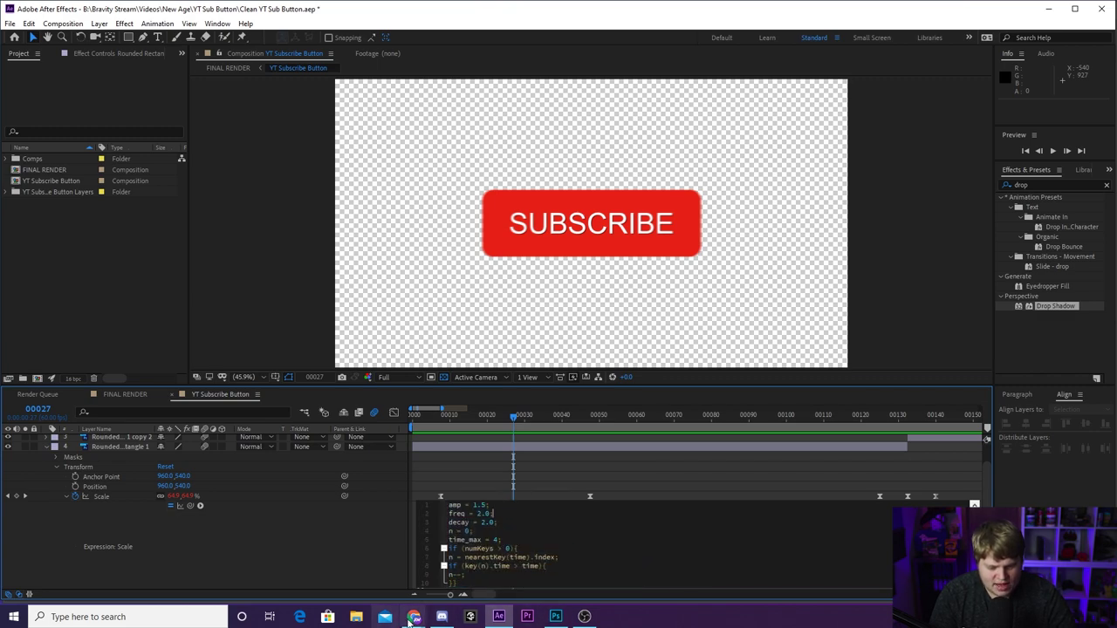
pyautogui.click(413, 617)
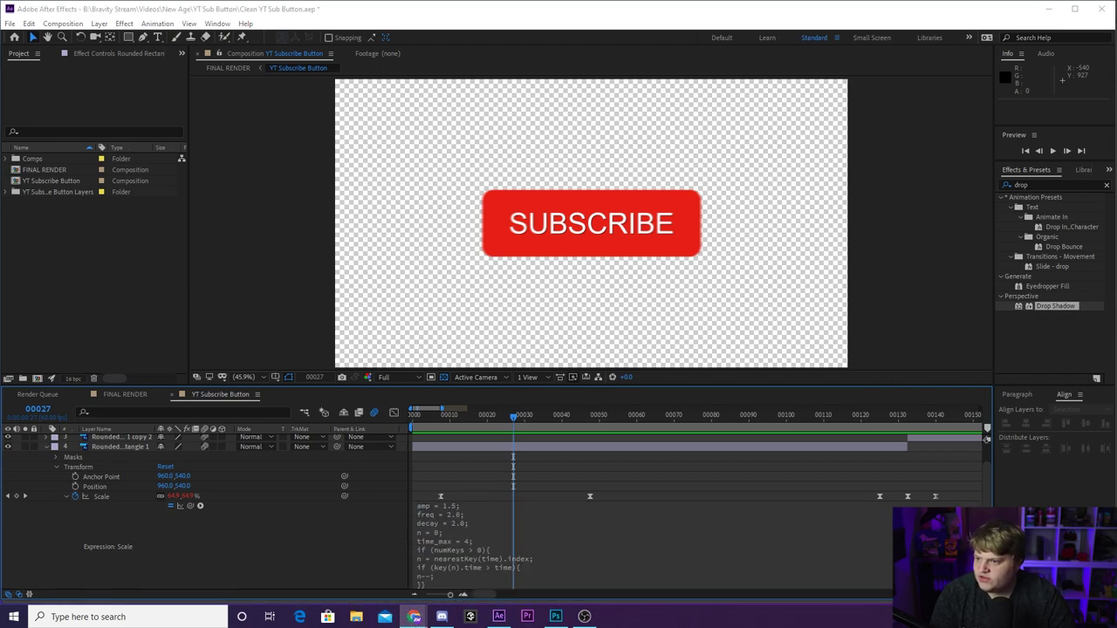
pyautogui.click(414, 617)
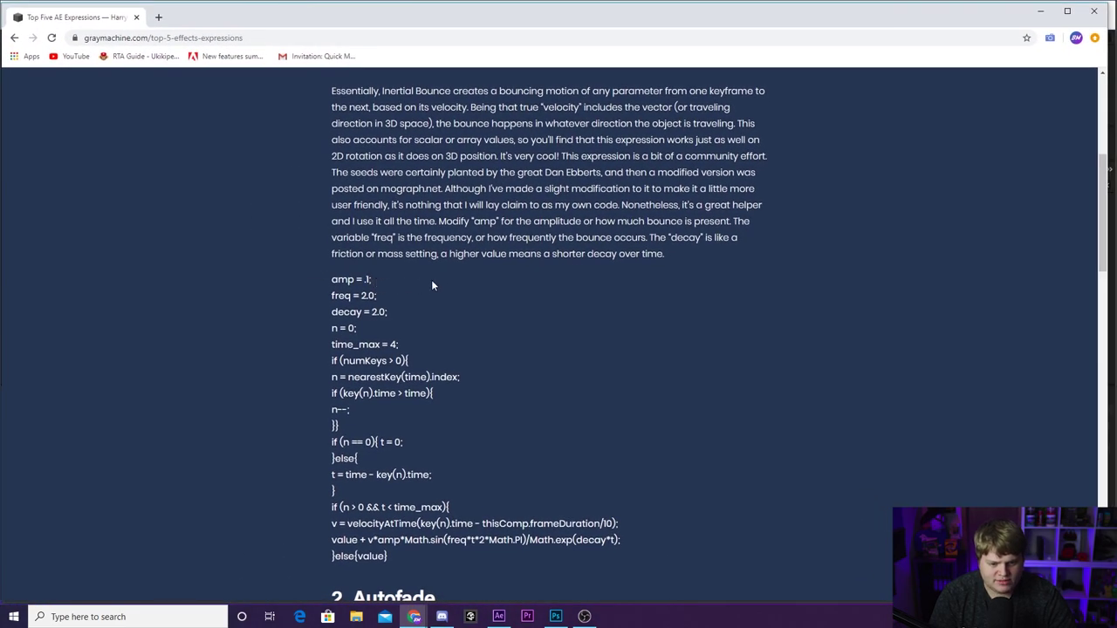
# Find and select the Inertial Bounce expression code in the article, then close Chrome
pyautogui.scroll(4, 402, 353)
pyautogui.scroll(-2, 402, 353)
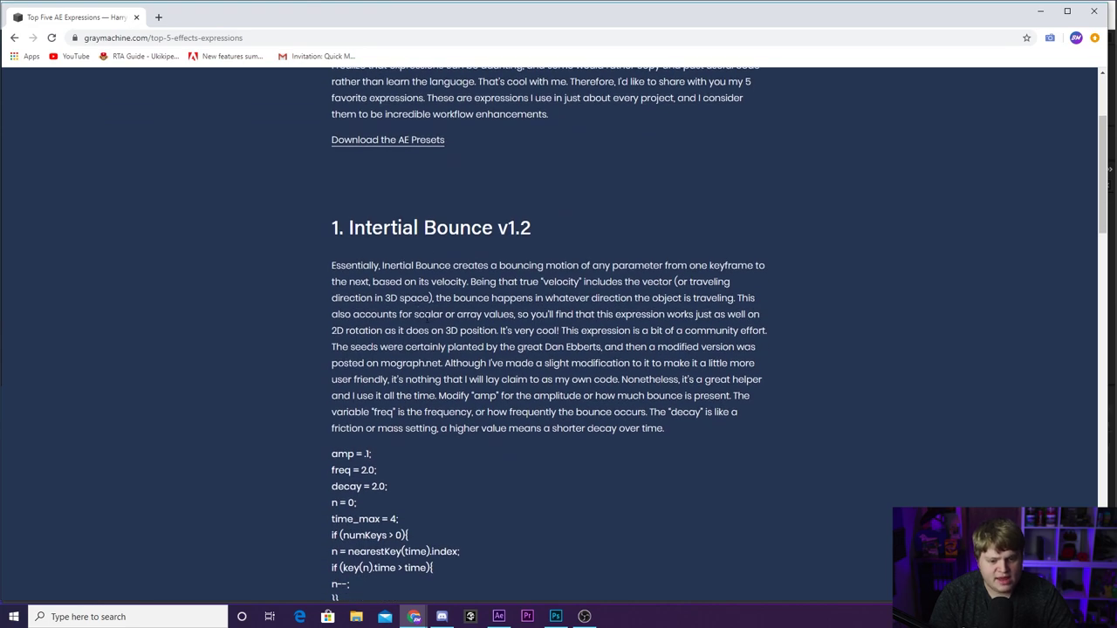
pyautogui.moveTo(350, 228); pyautogui.dragTo(493, 228)
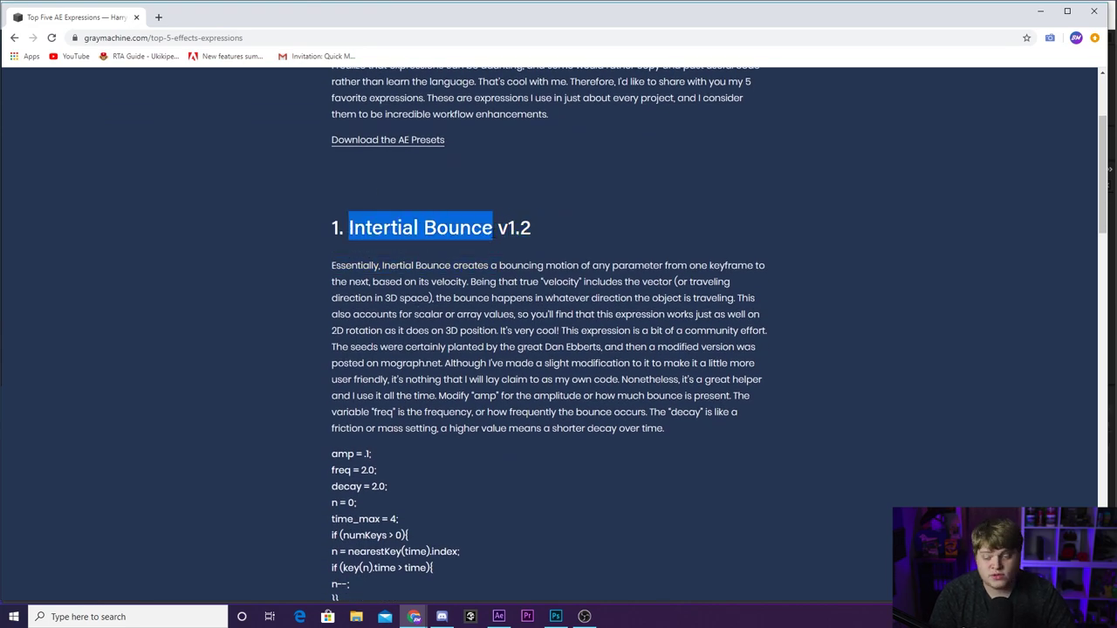
pyautogui.click(253, 155)
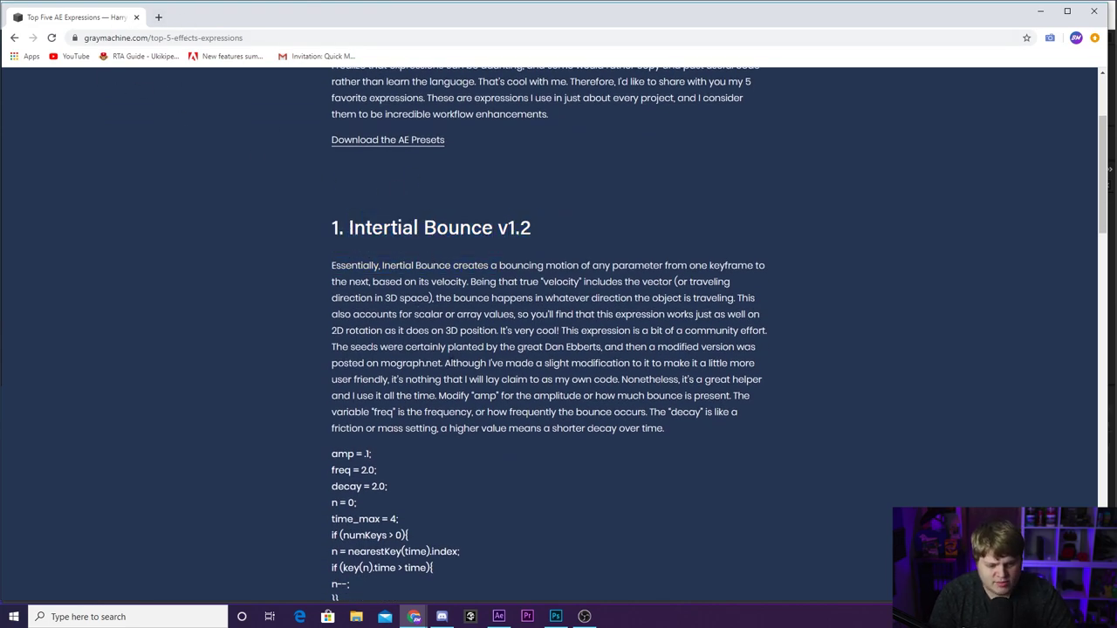
pyautogui.scroll(-3, 434, 450)
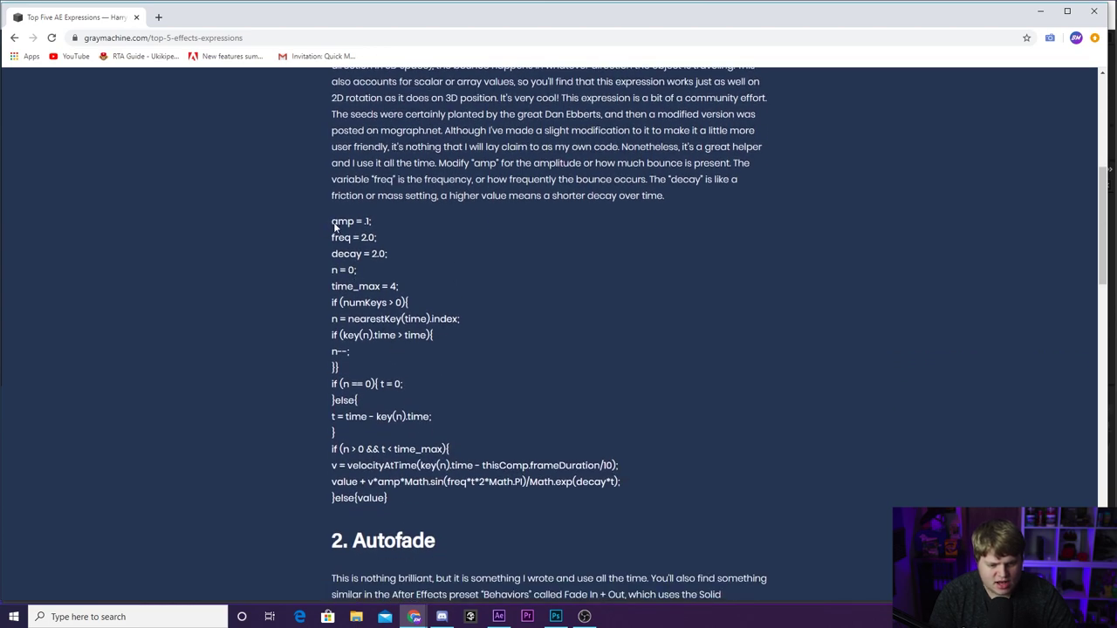
pyautogui.moveTo(335, 226); pyautogui.dragTo(385, 499)
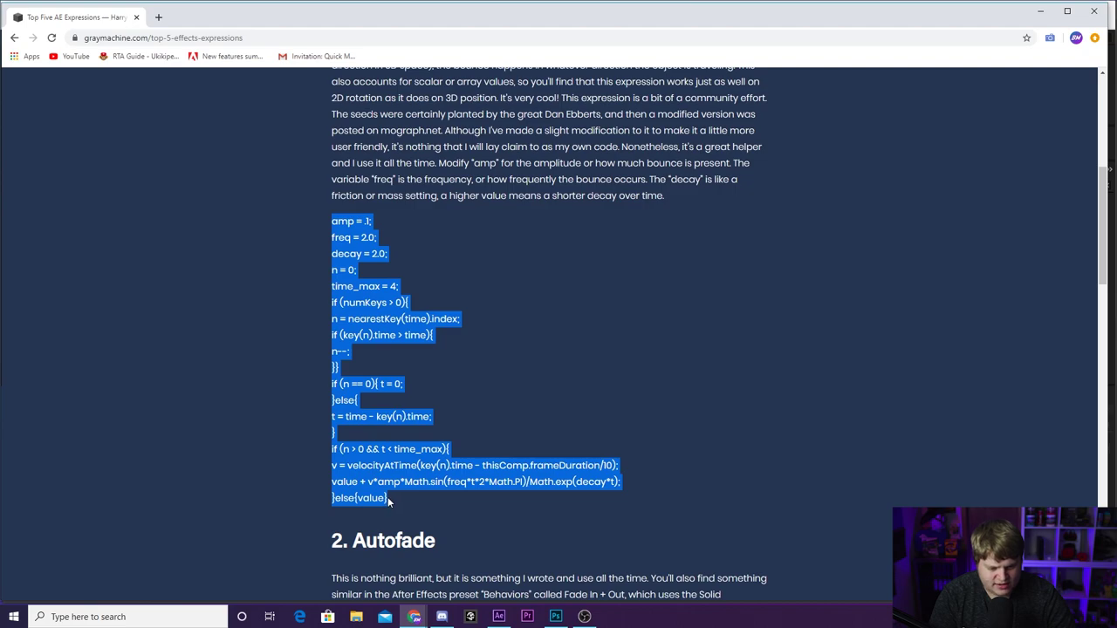
pyautogui.click(1095, 15)
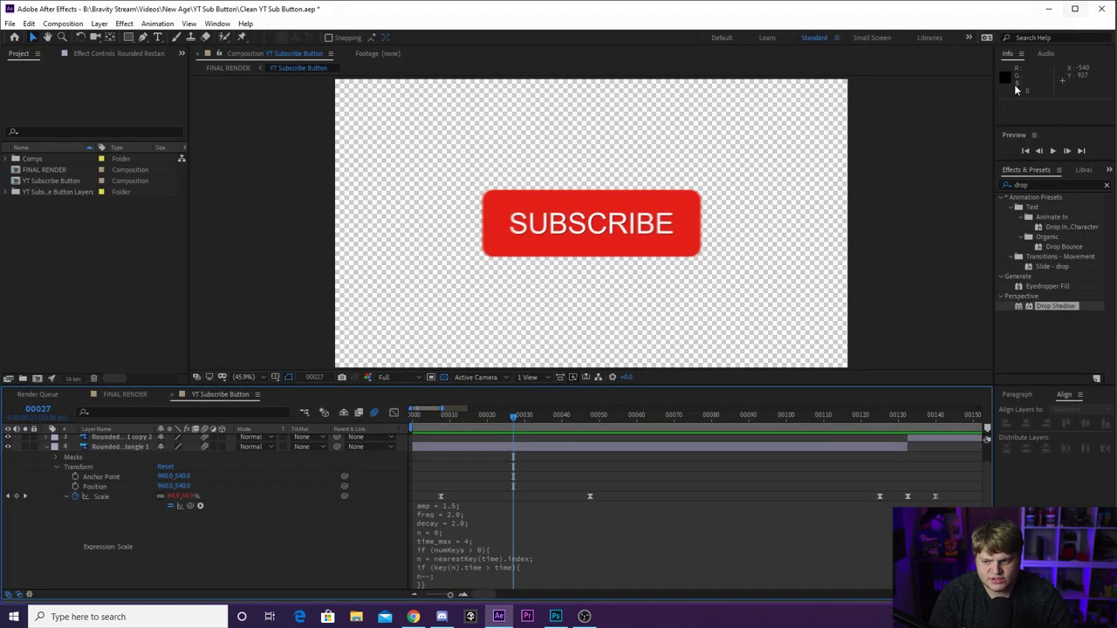
# Select the whole Scale bounce expression without changing it, exit editing, and scrub back to frame 12
pyautogui.click(445, 521)
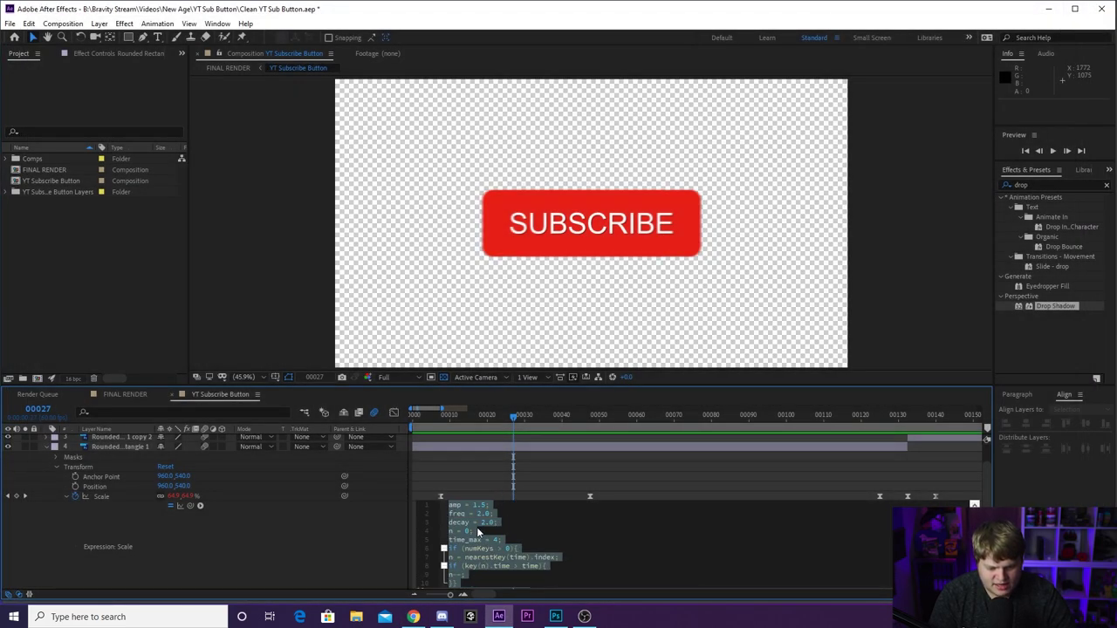
pyautogui.scroll(-3, 478, 517)
pyautogui.scroll(3, 507, 579)
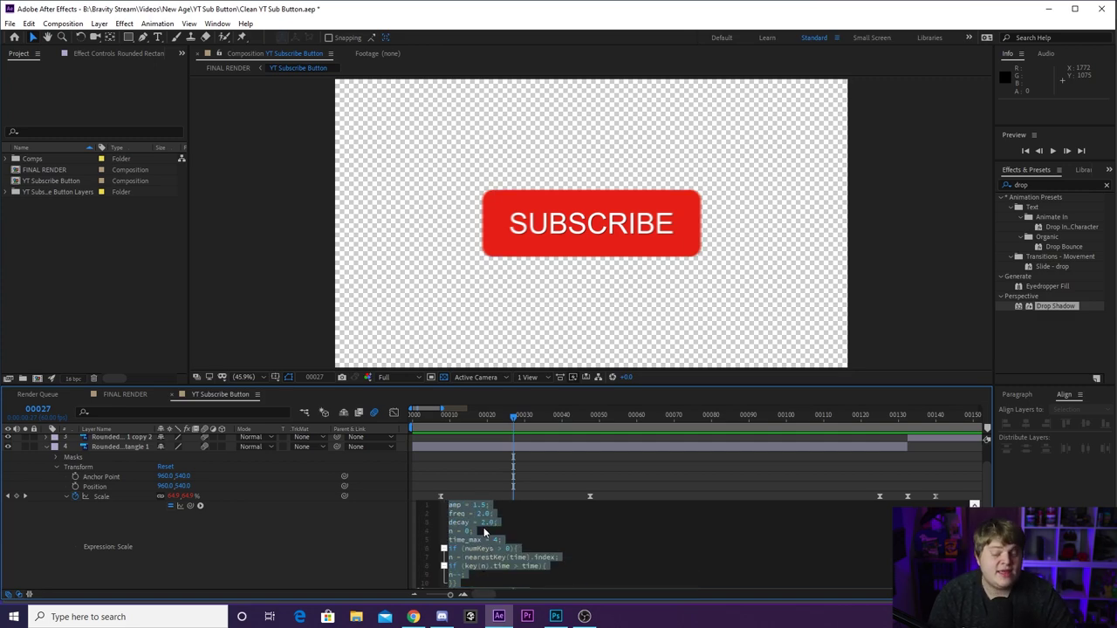
pyautogui.click(474, 548)
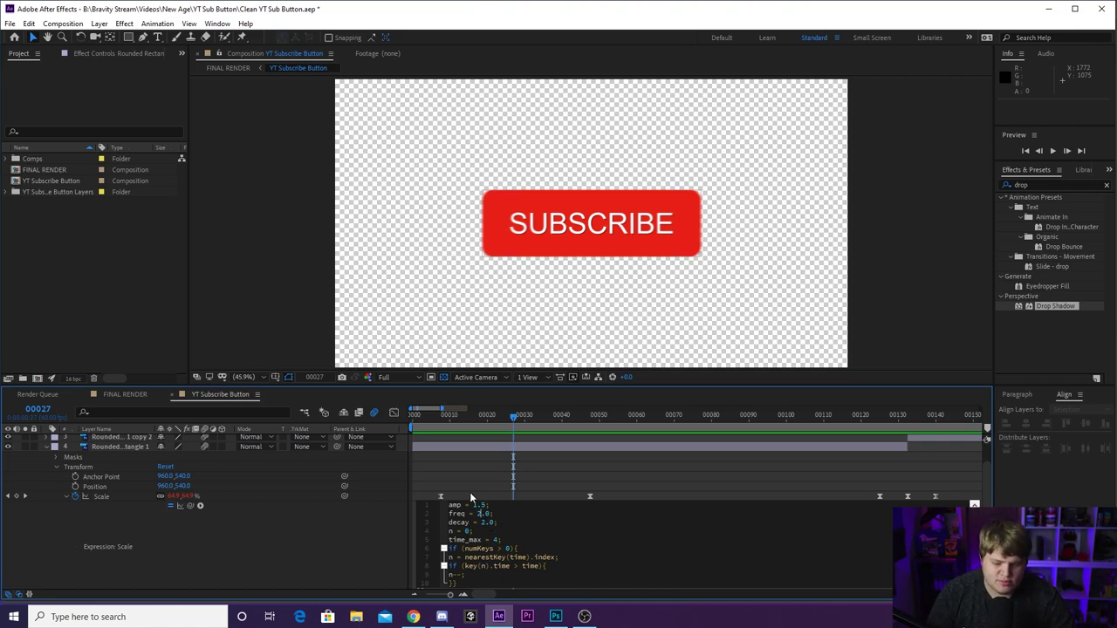
pyautogui.hotkey('ctrl', 'a')
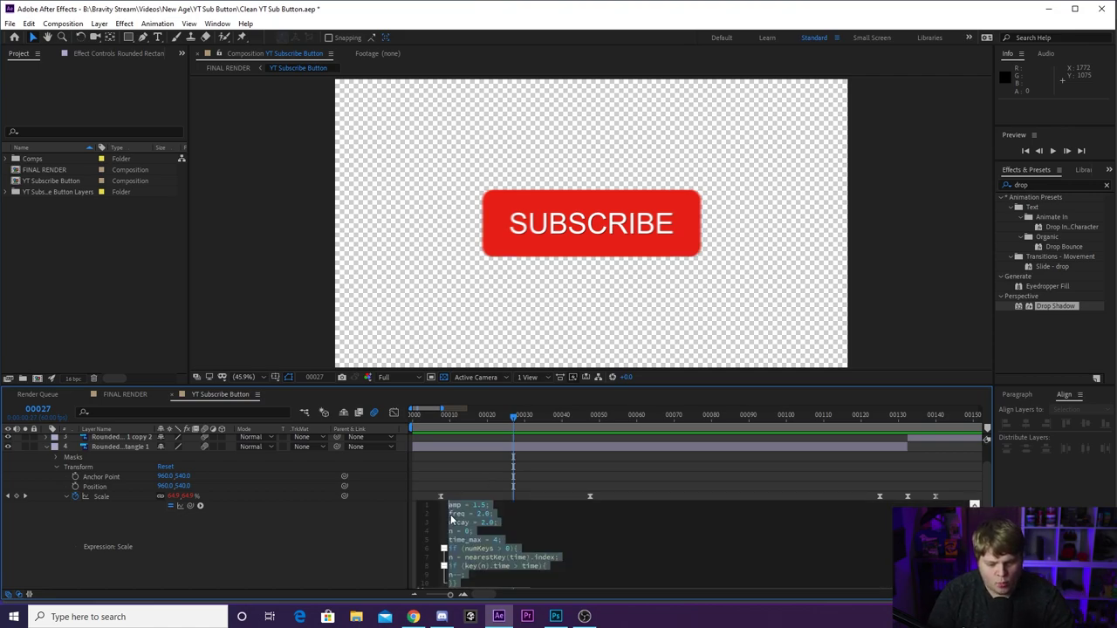
pyautogui.click(505, 463)
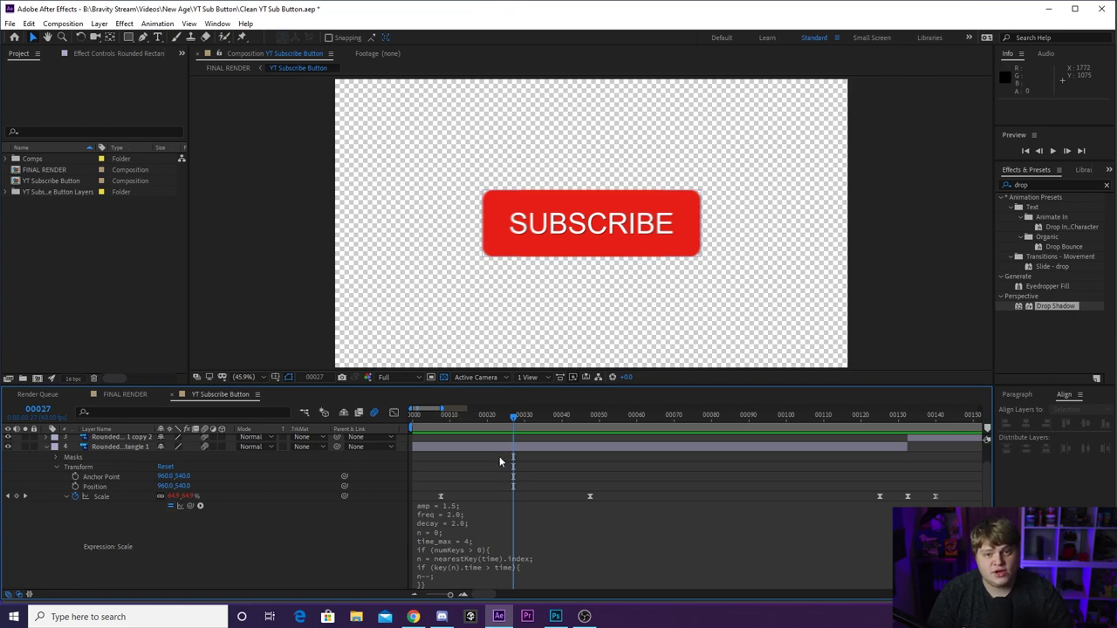
pyautogui.moveTo(514, 416); pyautogui.dragTo(436, 526)
# Preview the button animation from frame 0, then play the FINAL RENDER composition
pyautogui.press('Home')
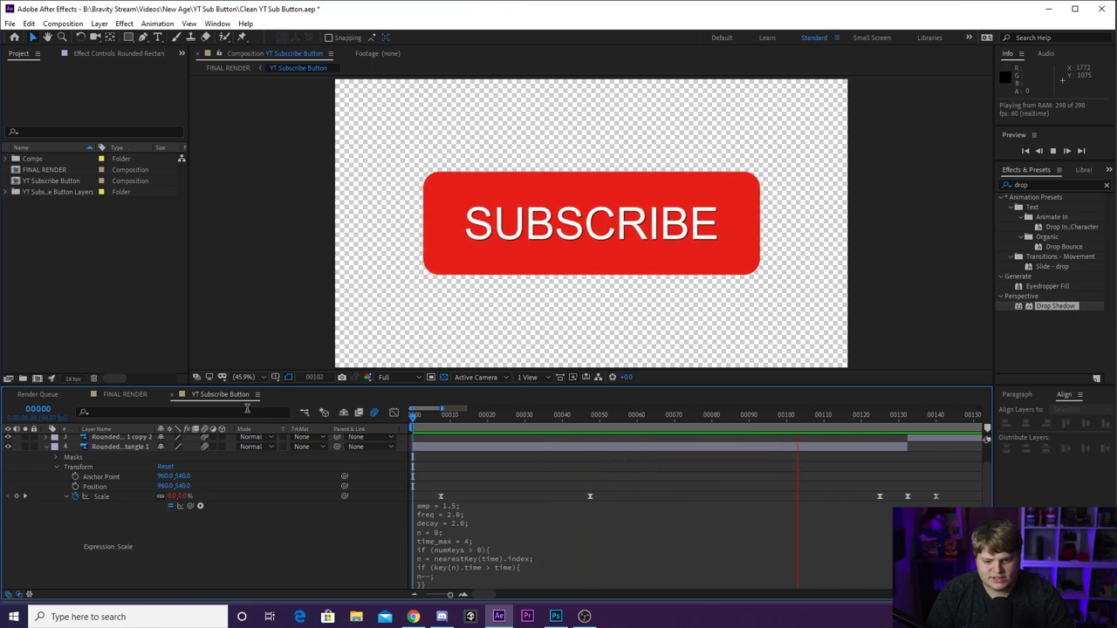
pyautogui.press('space')
pyautogui.click(125, 393)
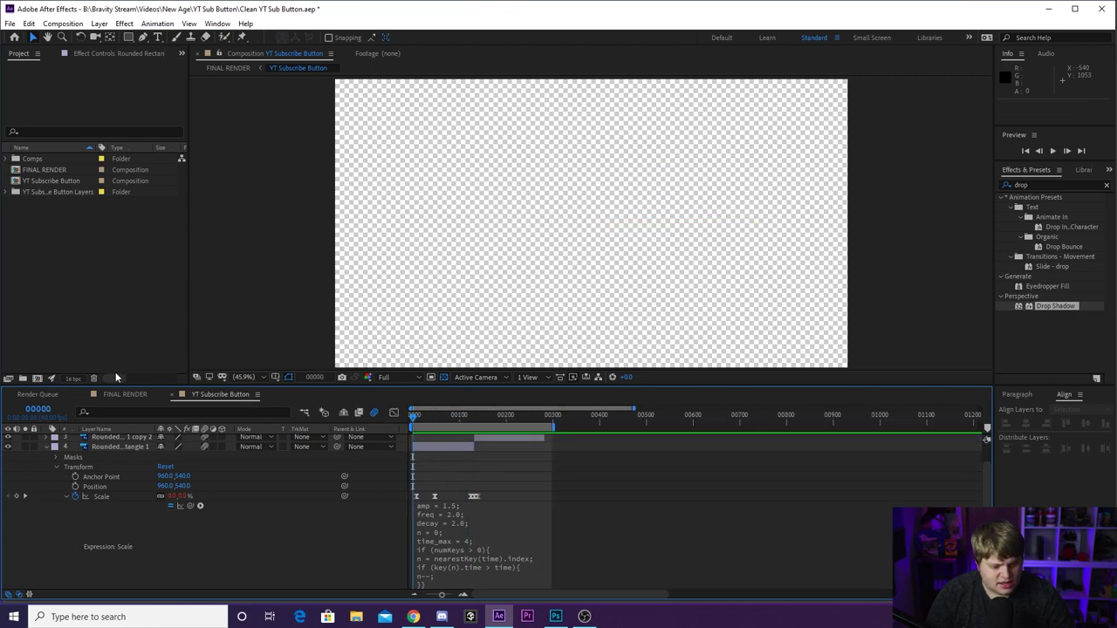
pyautogui.press('space')
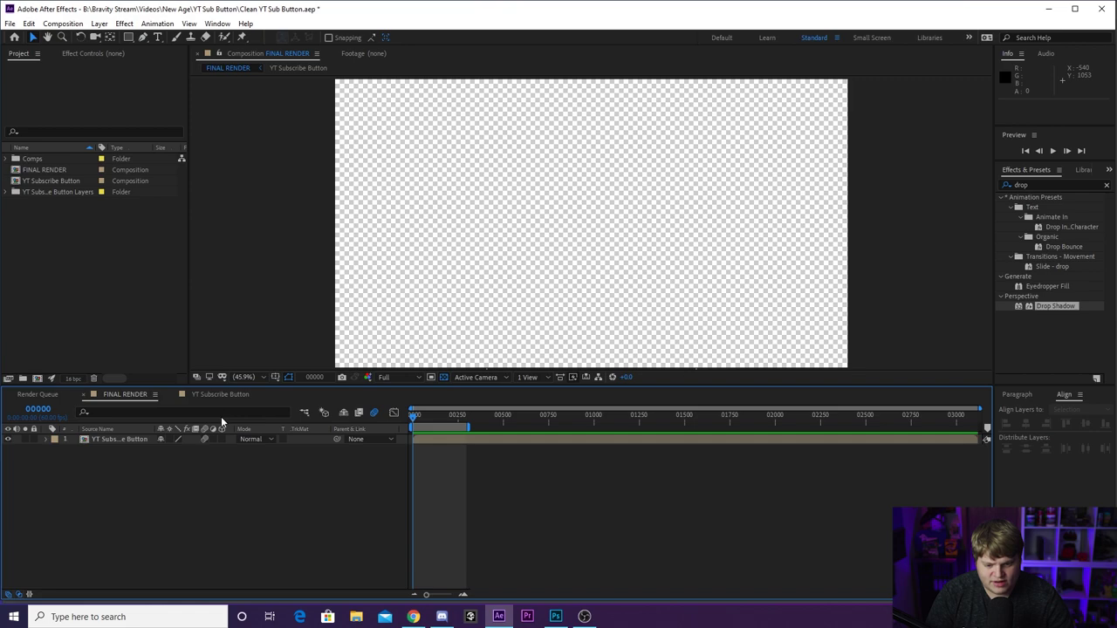